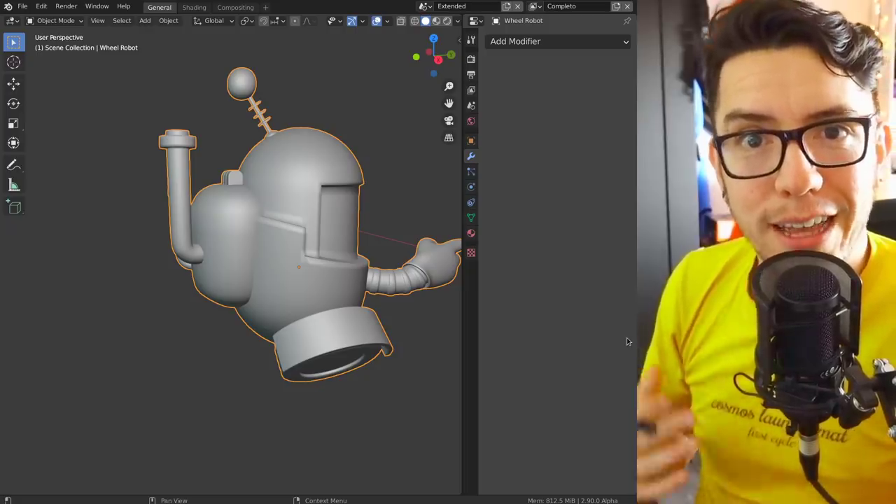
In Edit Mode, select the horizontal edge loop around the middle of the robot's backpack tank.
scroll(245, 252, "up", 3)
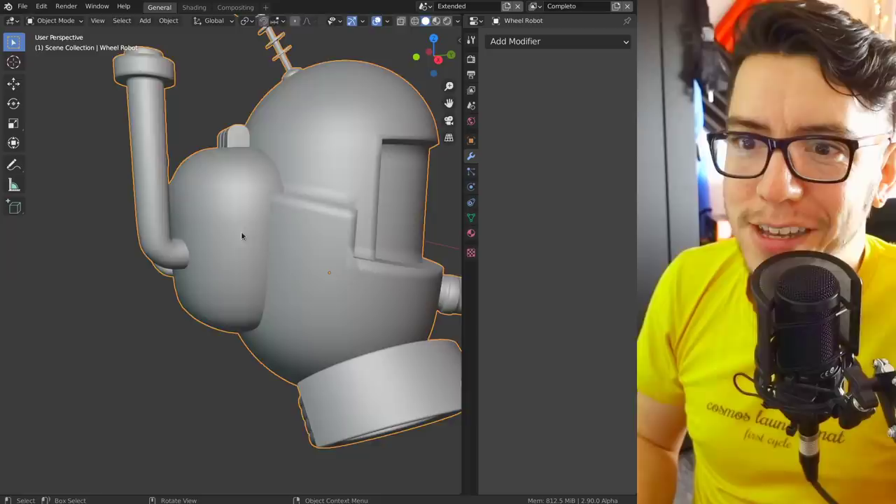
key("Tab")
scroll(291, 213, "up", 6)
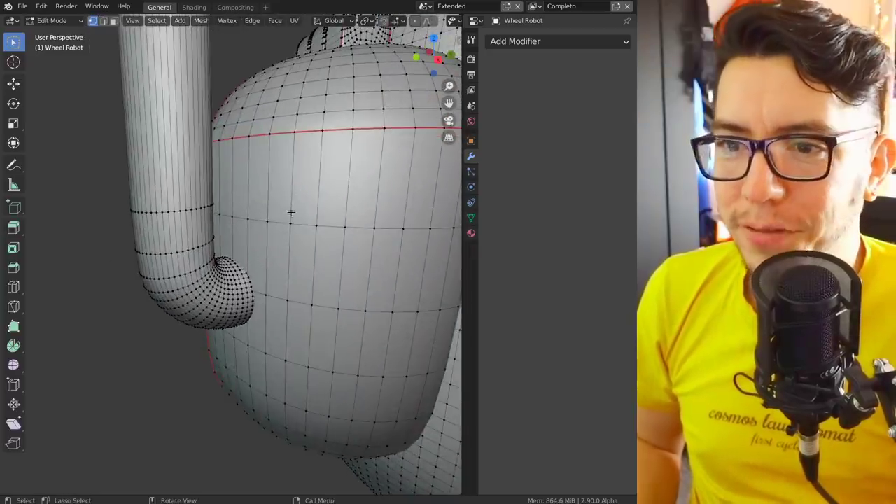
middle_click_drag(285, 240, 288, 206, "ctrl")
left_click(335, 187, "alt")
middle_click_drag(213, 210, 224, 207)
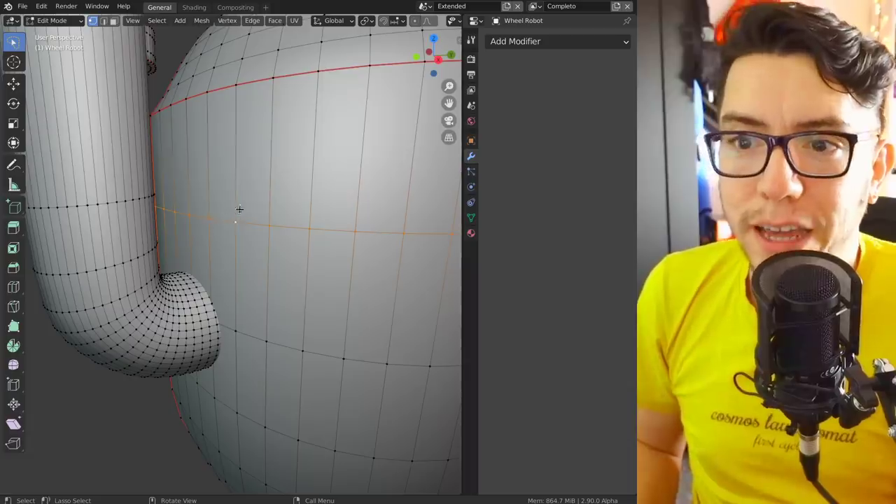
Try sliding the selected backpack edge loop down toward the pipe elbow without snapping.
key("g")
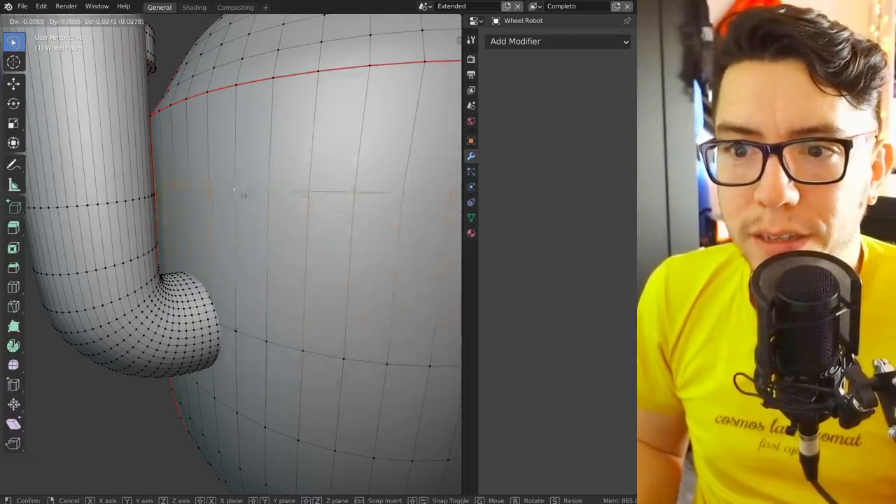
key("g")
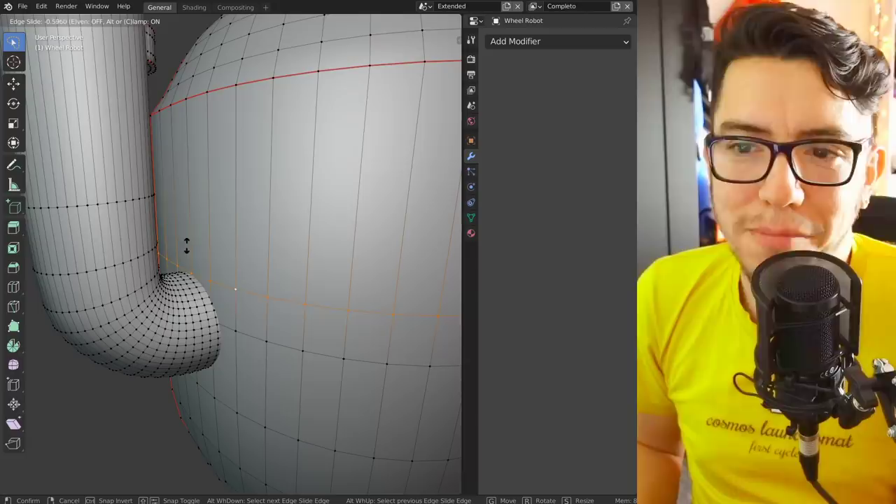
left_click(186, 245)
middle_click_drag(336, 353, 268, 311)
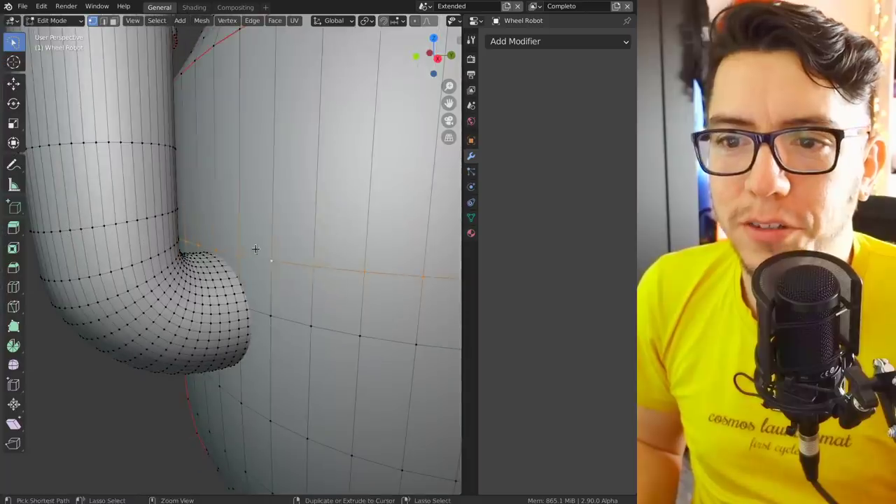
middle_click_drag(287, 166, 362, 47)
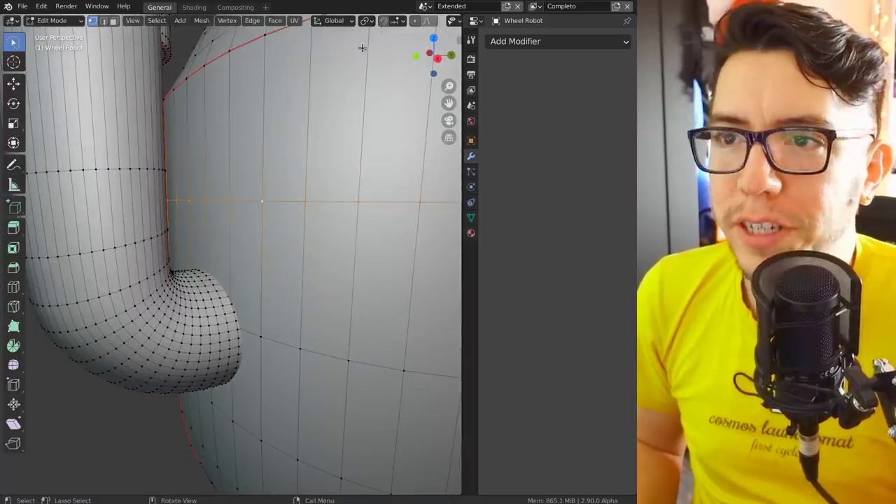
Set the snap target to Vertex and turn snapping on for the robot mesh.
left_click(397, 21)
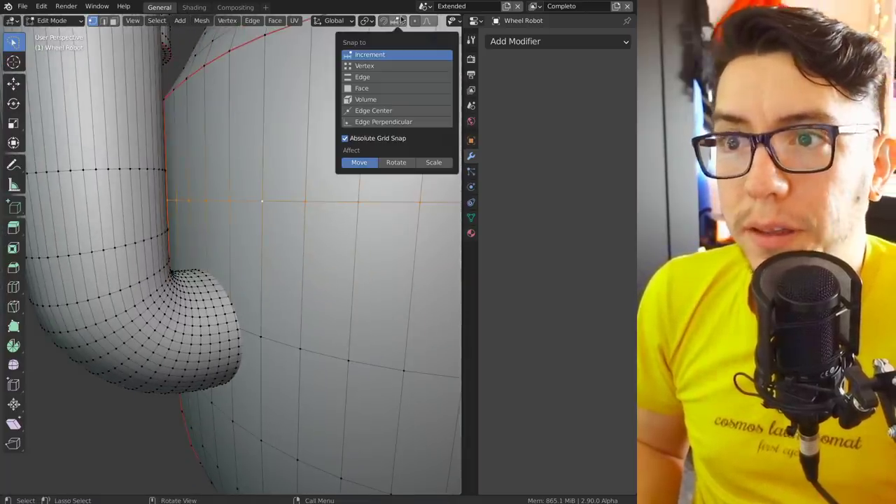
left_click(365, 66)
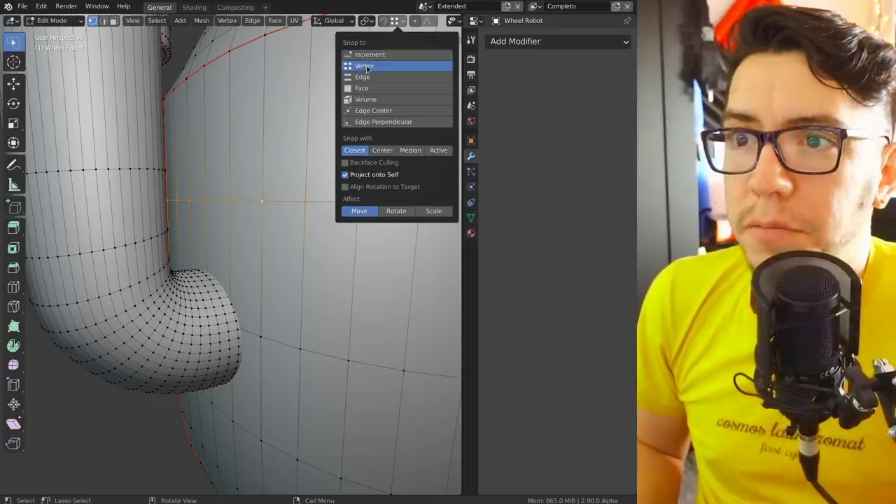
left_click(386, 22)
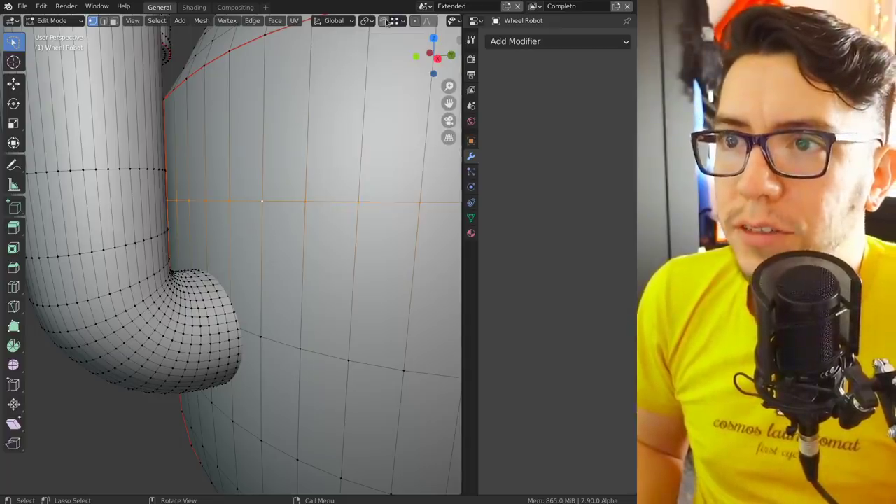
Edge-slide the selected backpack loop down with vertex snapping so it lines up with the top of the pipe elbow.
key("g")
key("g")
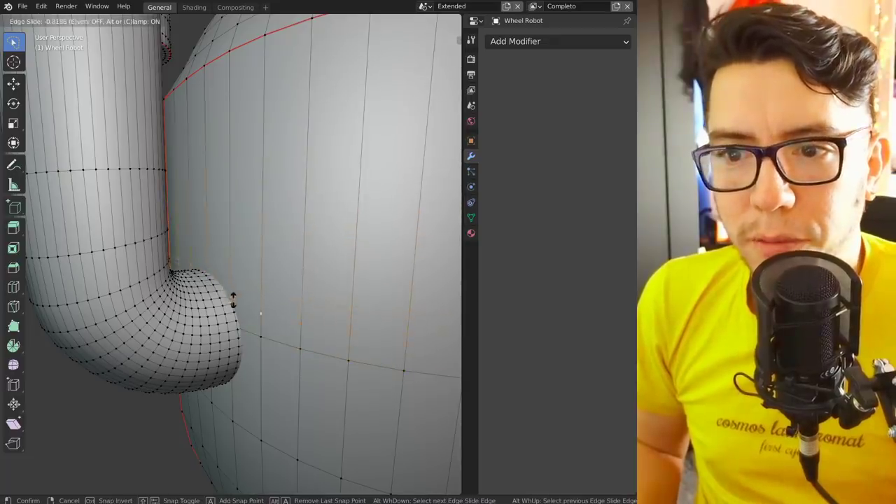
left_click(209, 272)
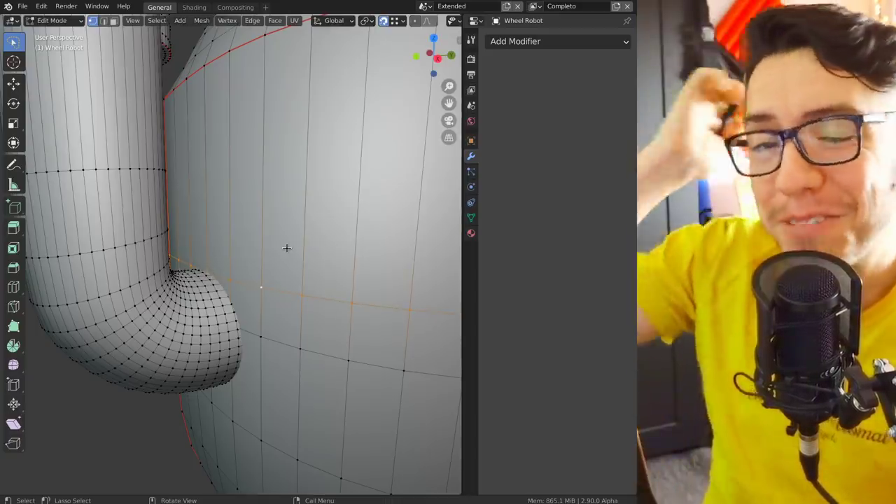
key("Tab")
middle_click_drag(354, 147, 336, 208, "ctrl")
key("Tab")
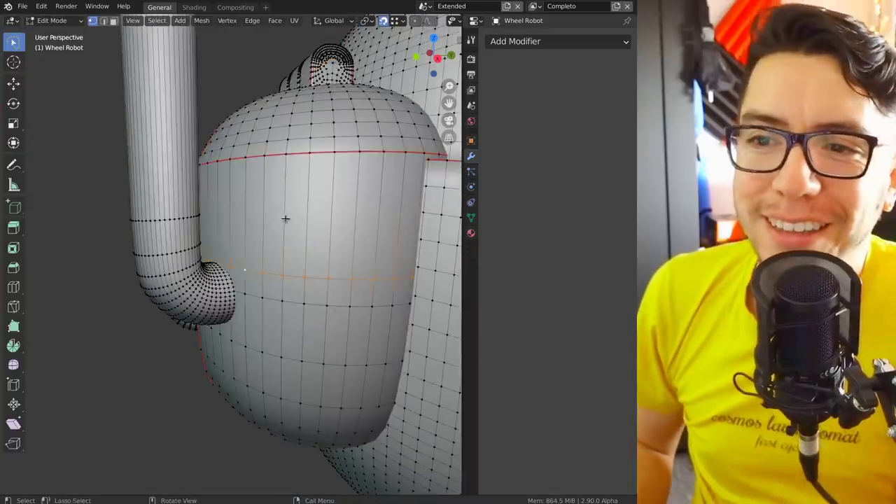
middle_click_drag(285, 218, 294, 248)
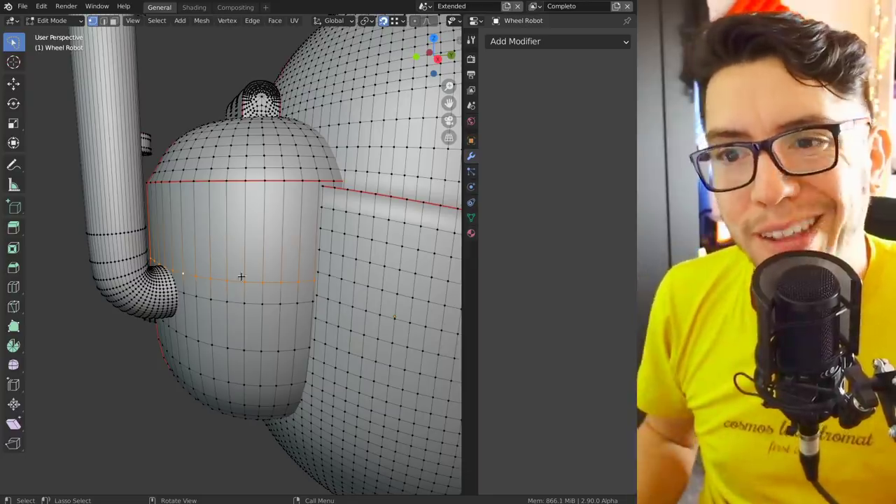
Leave Edit Mode on the robot and create a new General file.
key("Tab")
key("ctrl+n")
left_click(270, 255)
left_click(275, 271)
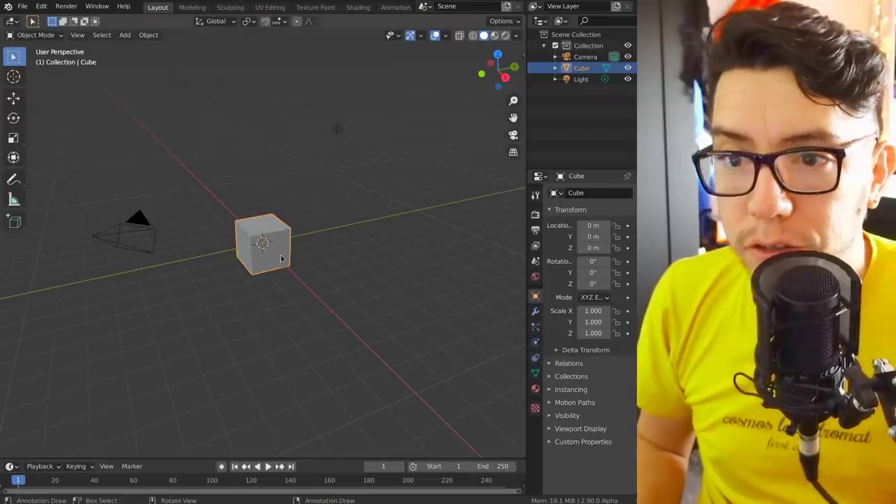
In Edit Mode on the default cube, add eight evenly spaced vertical loop cuts across the front face.
key("Tab")
scroll(281, 259, "up", 3)
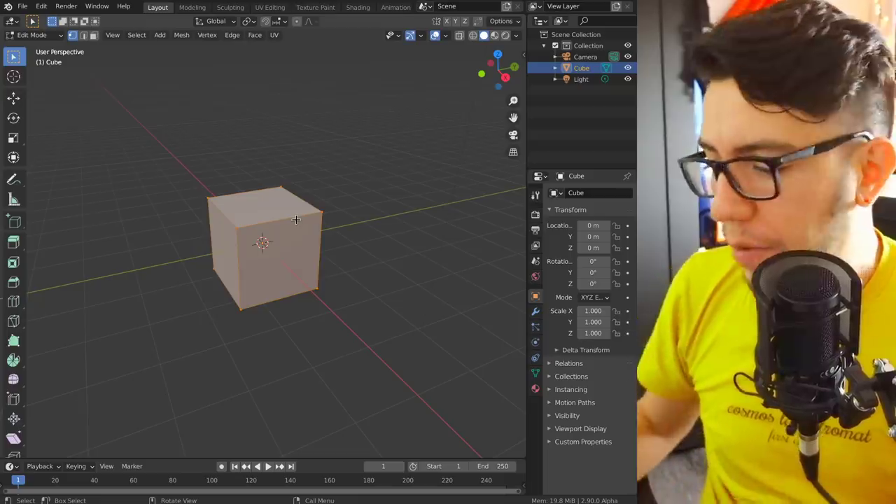
key("ctrl+r")
scroll(297, 210, "up", 6)
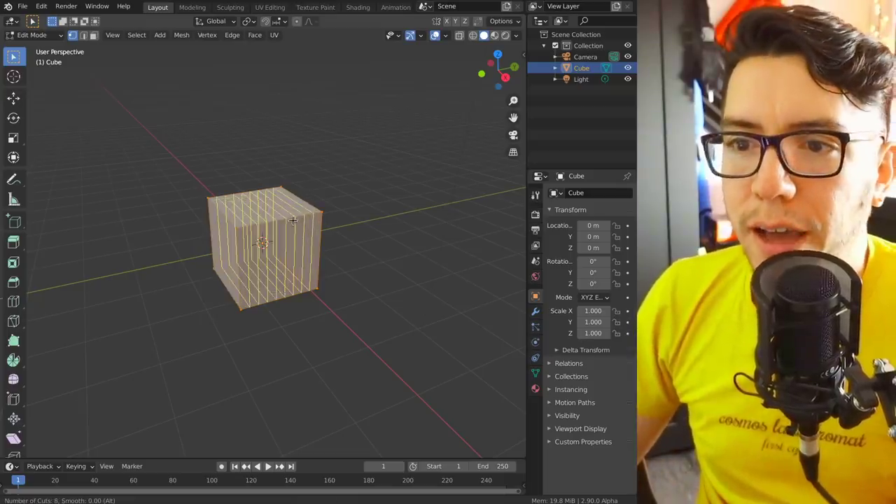
left_click(290, 221)
right_click(291, 220)
Add one centred loop cut across the cube's top, perpendicular to the eight existing cuts.
scroll(291, 204, "up", 2)
key("ctrl+r")
left_click(311, 179)
right_click(311, 179)
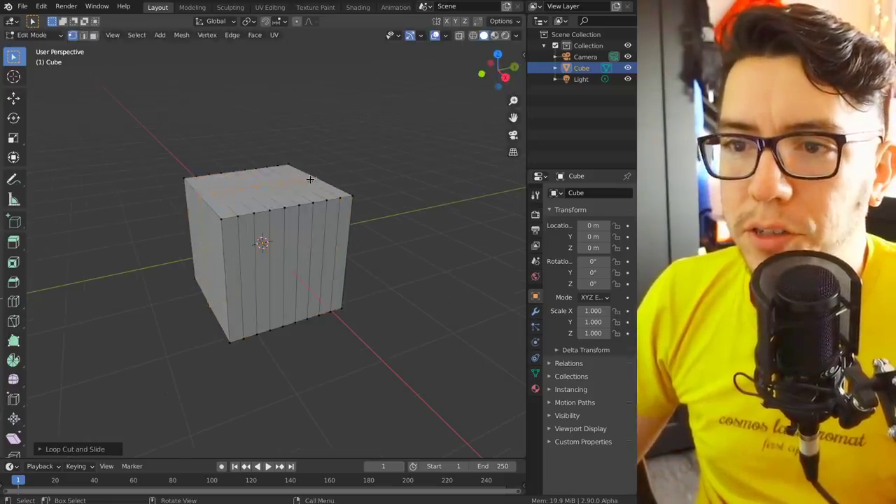
Select a vertex near the middle of the cube's front top edge and try sliding it inward without snapping.
scroll(296, 194, "up", 4)
middle_click_drag(296, 194, 274, 258)
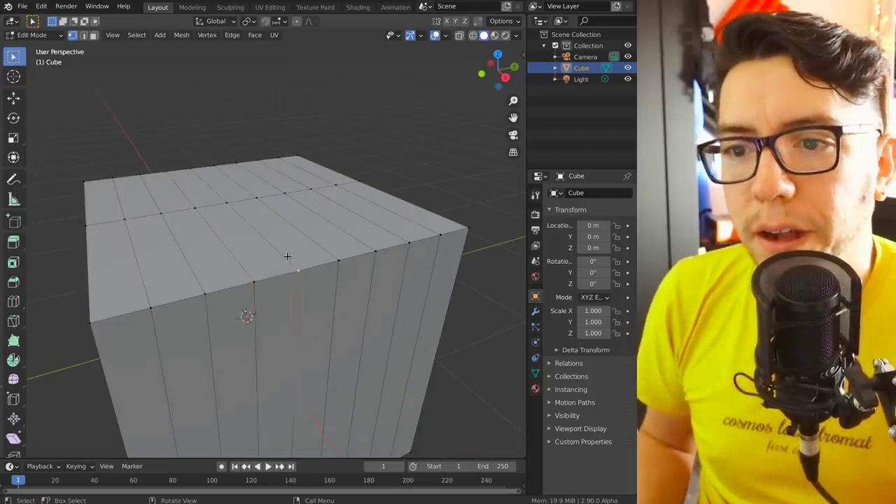
key("alt+d")
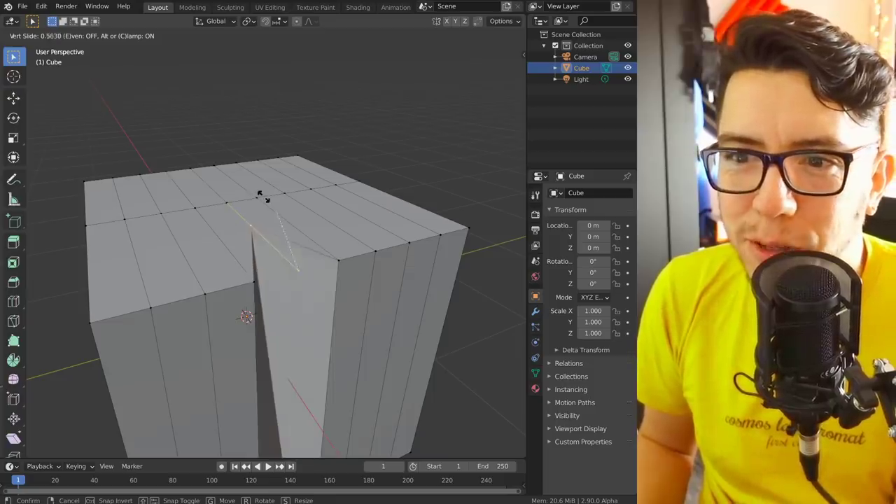
right_click(263, 200)
Set the snap target to Vertex and turn snapping on in the cube scene.
middle_click_drag(259, 221, 301, 210)
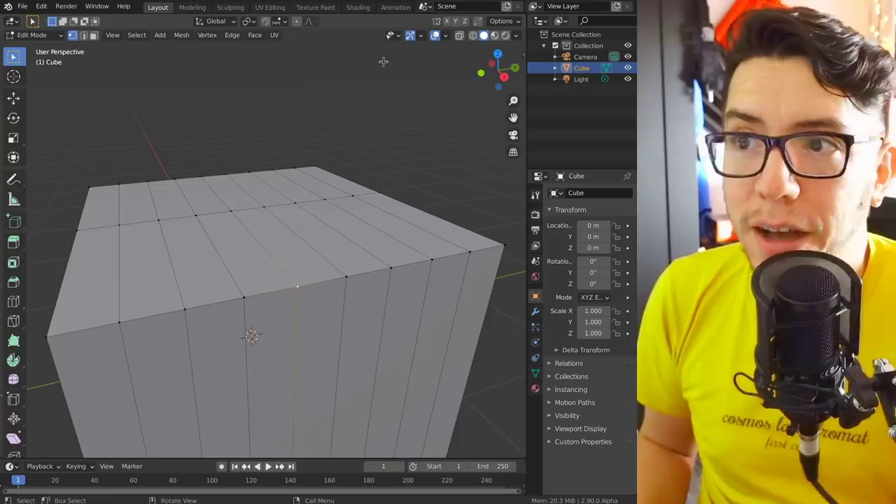
left_click(282, 21)
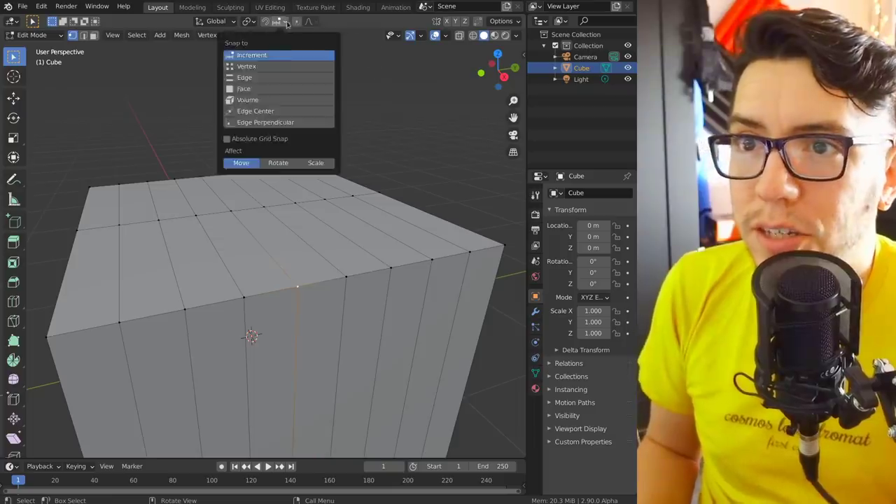
left_click(253, 66)
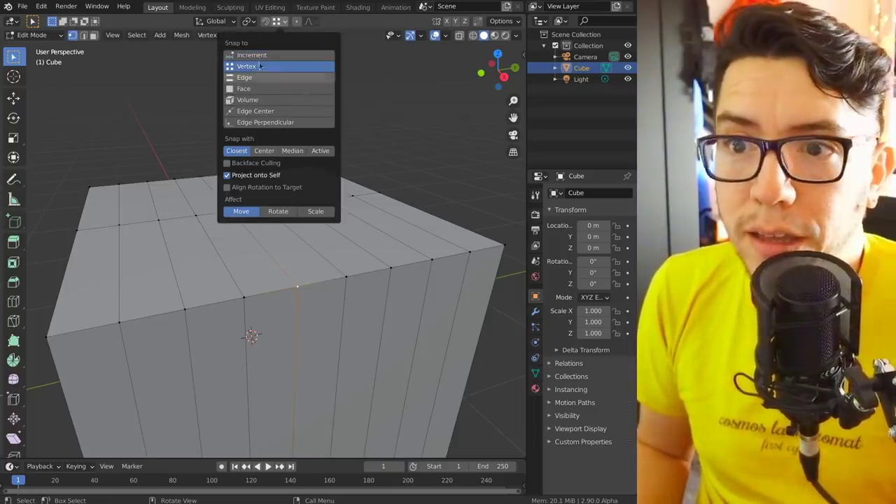
left_click(266, 22)
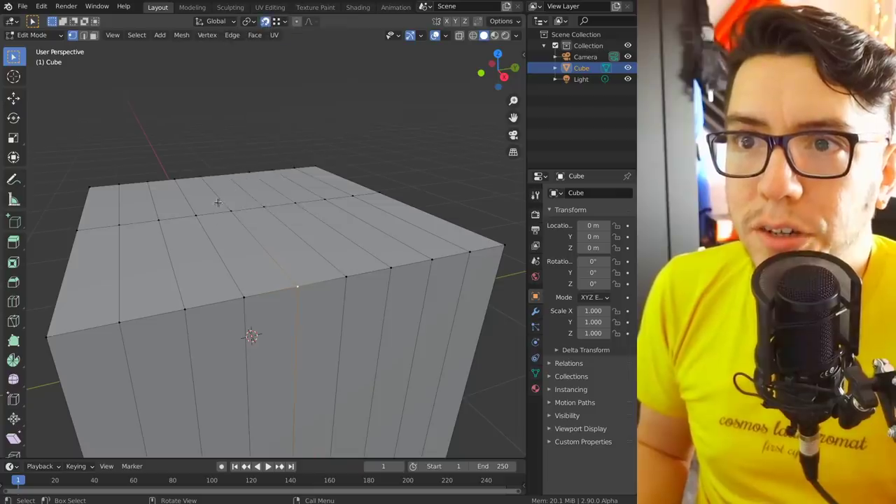
Vertex-slide the selected front top vertex inward by a factor of 0.5, using two neighbouring vertices as snap points.
middle_click_drag(218, 203, 292, 253)
key("g")
key("g")
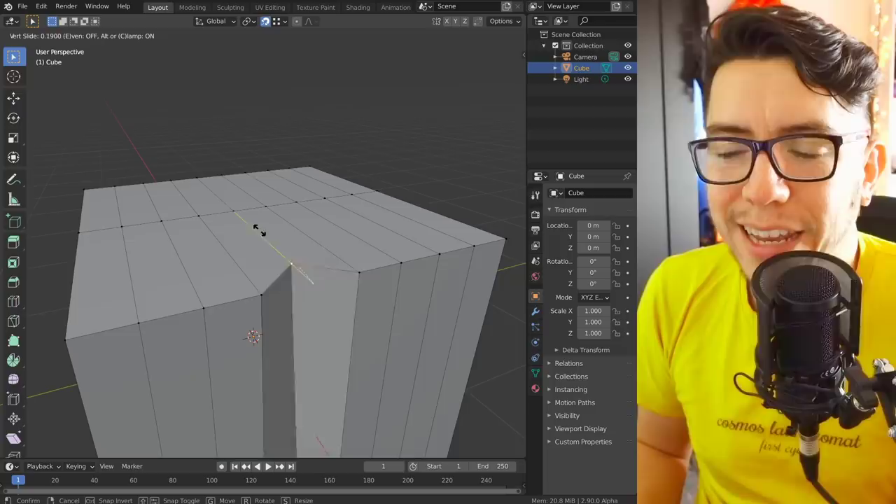
right_click(257, 227)
key("g")
key("g")
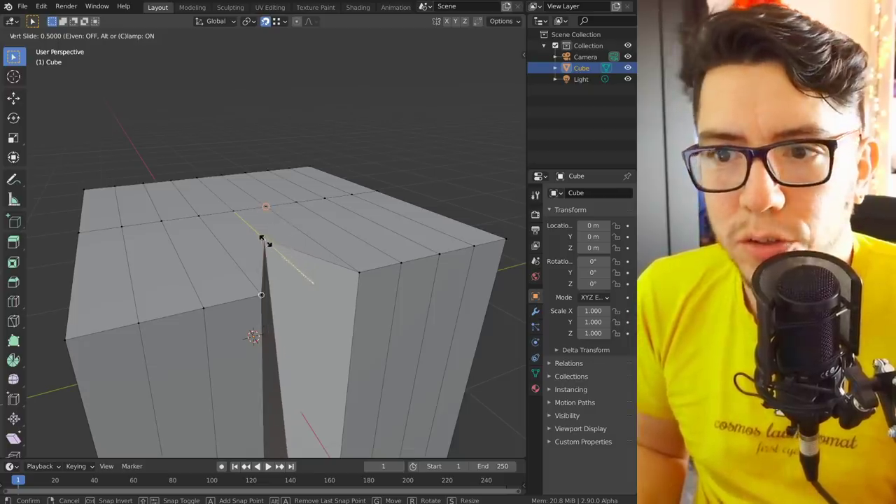
left_click(264, 239)
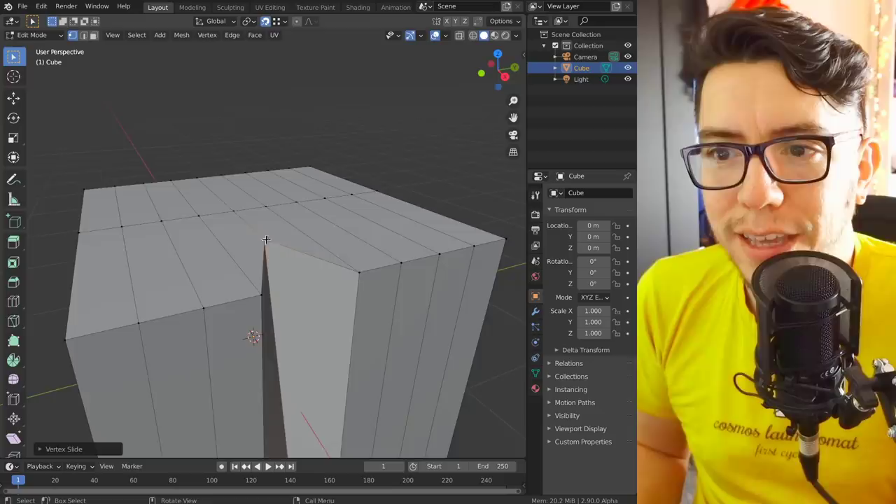
Connect the front vertex beside the notch and the opposite snap-point vertex on the middle loop with an edge.
middle_click_drag(265, 239, 231, 257)
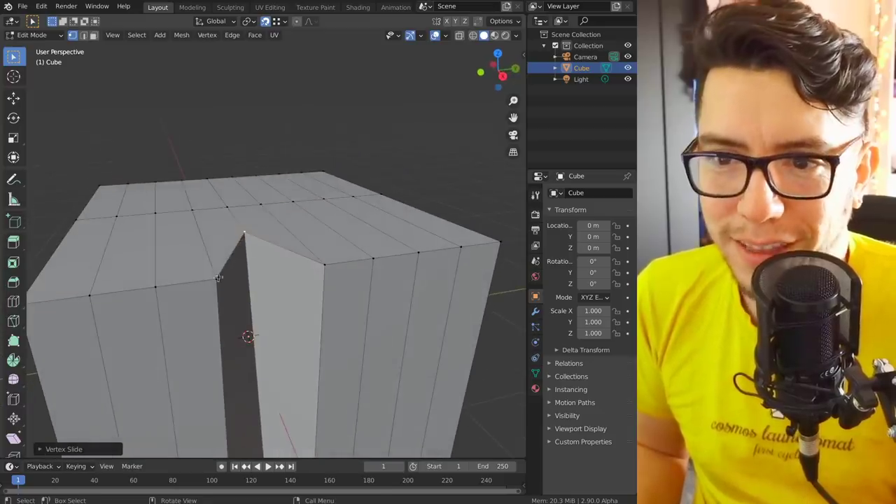
left_click(219, 278, "shift")
key("f")
middle_click_drag(258, 220, 310, 240)
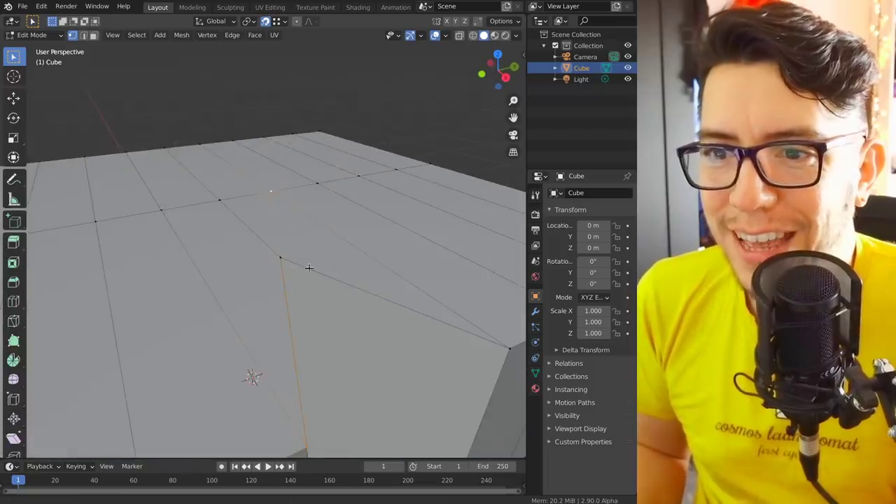
Examine the notch made by the slid vertex in both Object Mode and Edit Mode.
scroll(306, 266, "down", 3)
key("Tab")
key("Tab")
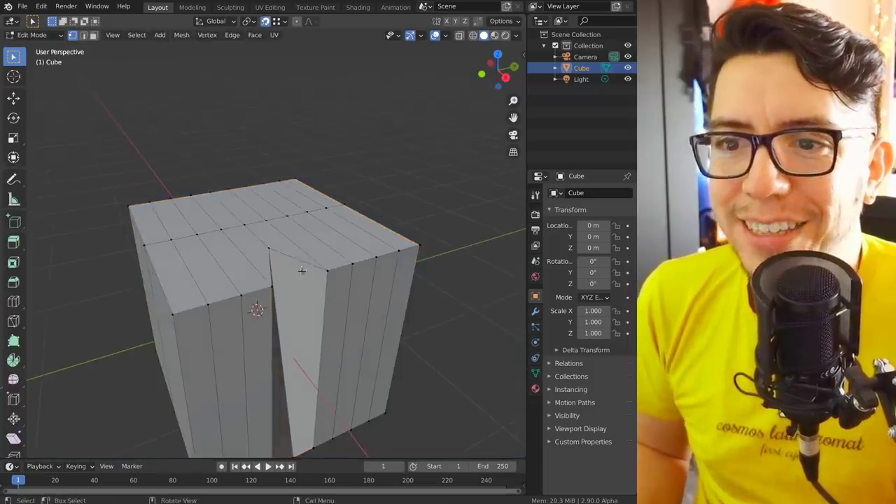
scroll(315, 266, "down", 2)
key("Tab")
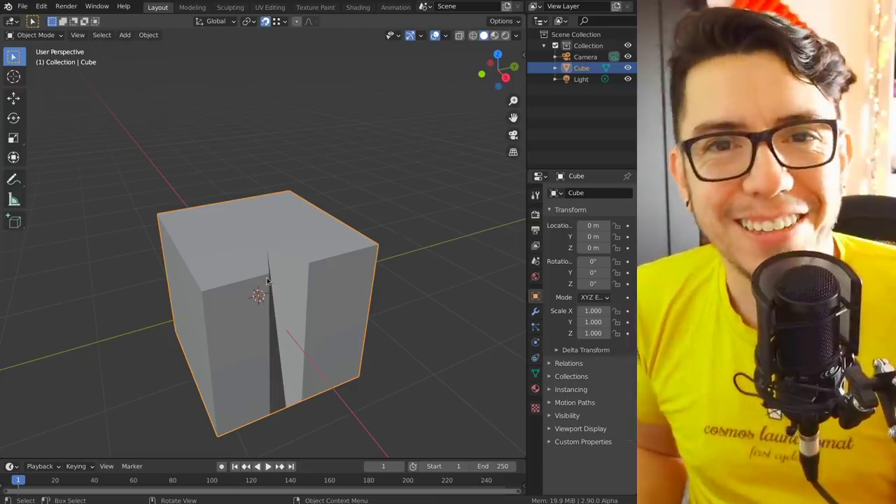
key("Tab")
middle_click_drag(267, 280, 257, 236)
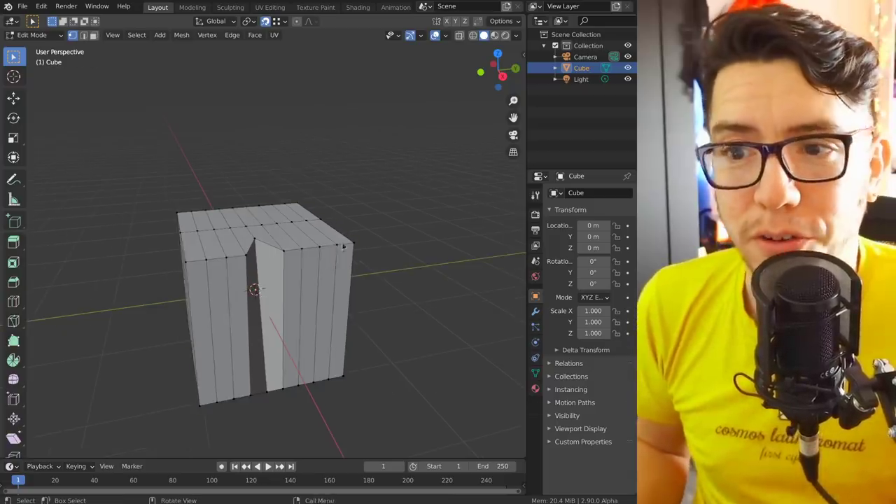
Return to Object Mode and move the cube so that its upper corner snaps onto the light.
key("Tab")
middle_click_drag(395, 143, 324, 202, "ctrl")
middle_click_drag(320, 243, 288, 299, "shift")
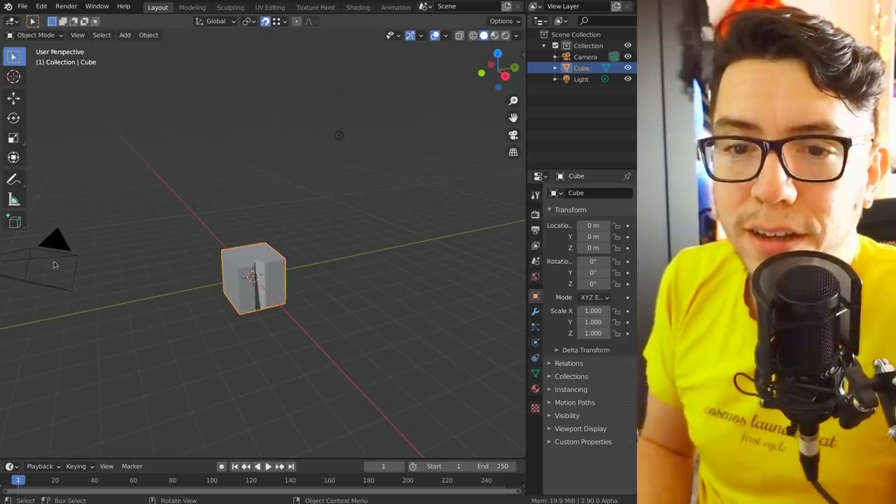
middle_click_drag(54, 265, 109, 261)
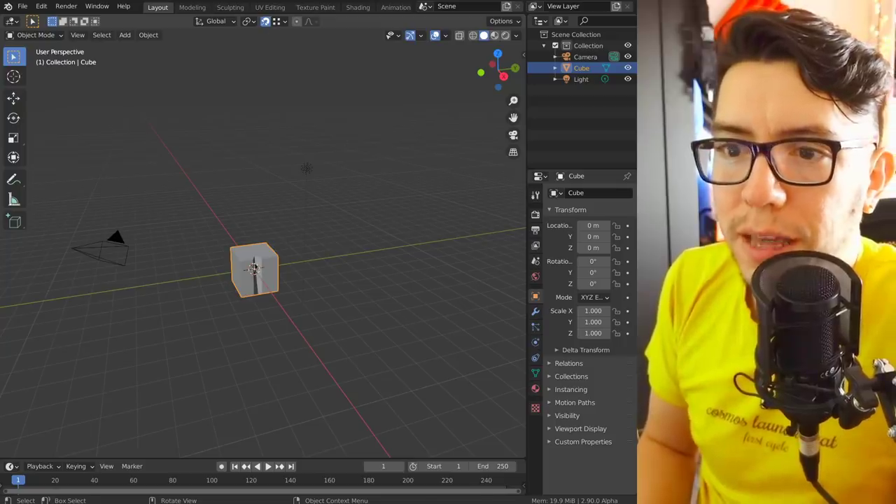
key("g")
left_click(308, 170)
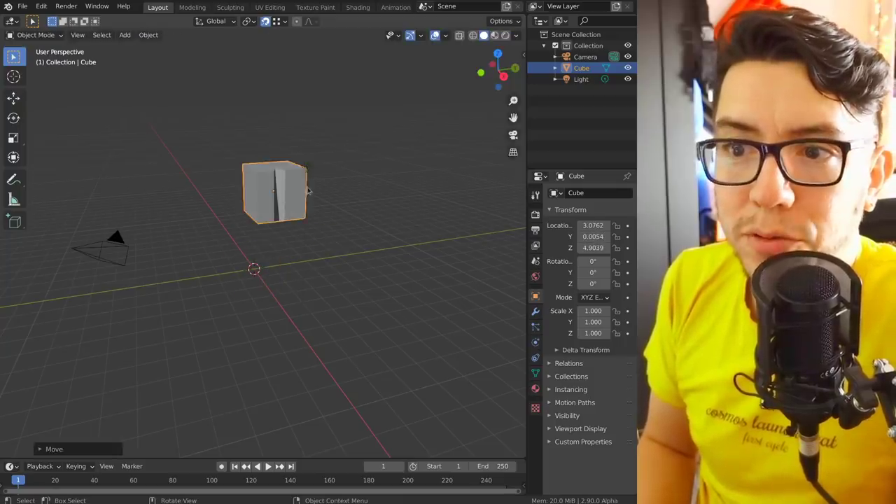
left_click(312, 168)
key("g")
right_click(333, 153)
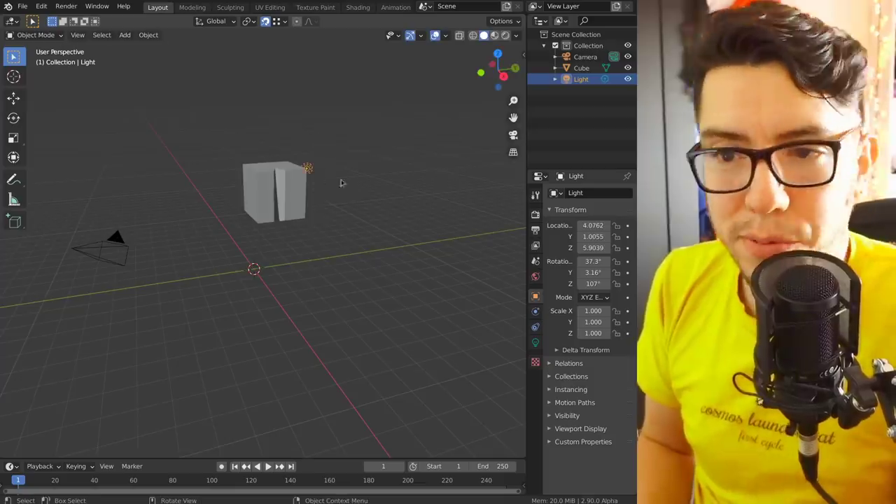
middle_click_drag(341, 183, 320, 189)
key("alt+a")
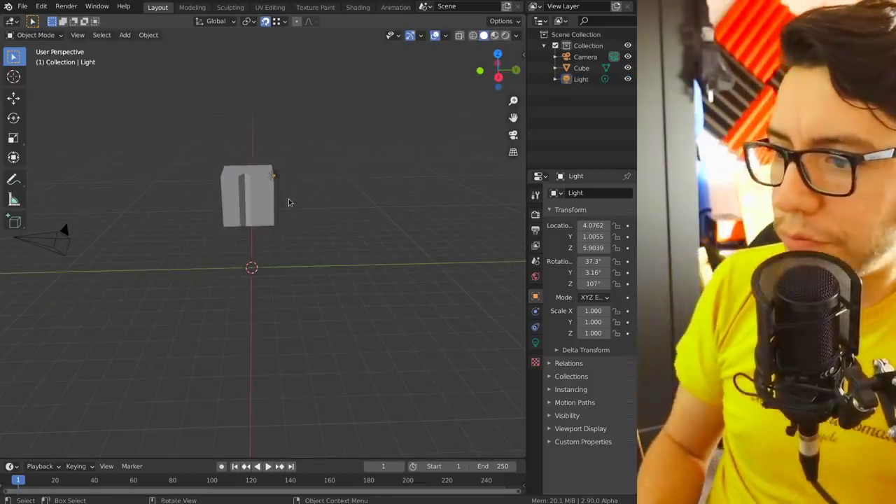
Start a new default scene without saving the current one.
key("ctrl+n")
left_click(290, 203)
left_click(266, 270)
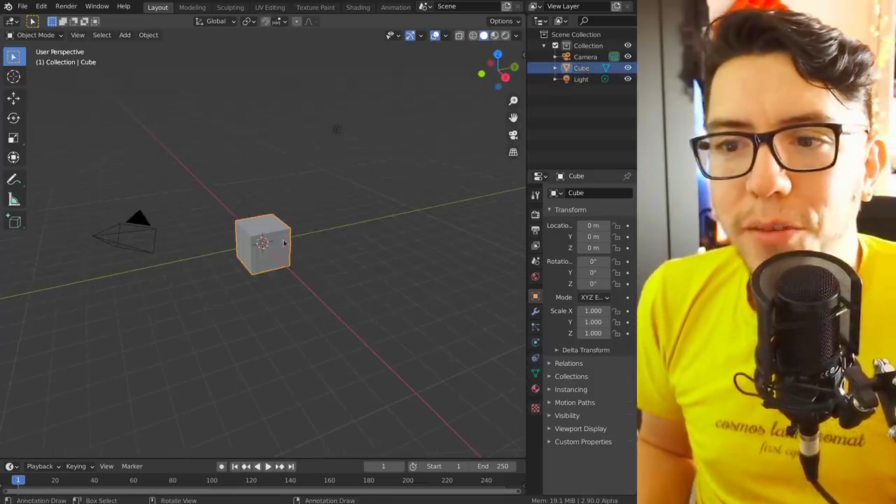
middle_click_drag(277, 329, 298, 261, "ctrl")
middle_click_drag(298, 260, 327, 238, "ctrl")
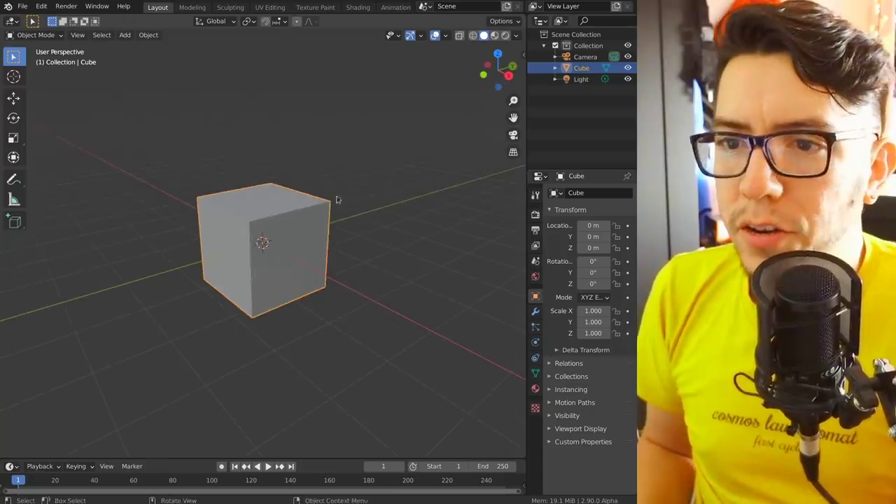
key("Tab")
scroll(320, 220, "up", 1)
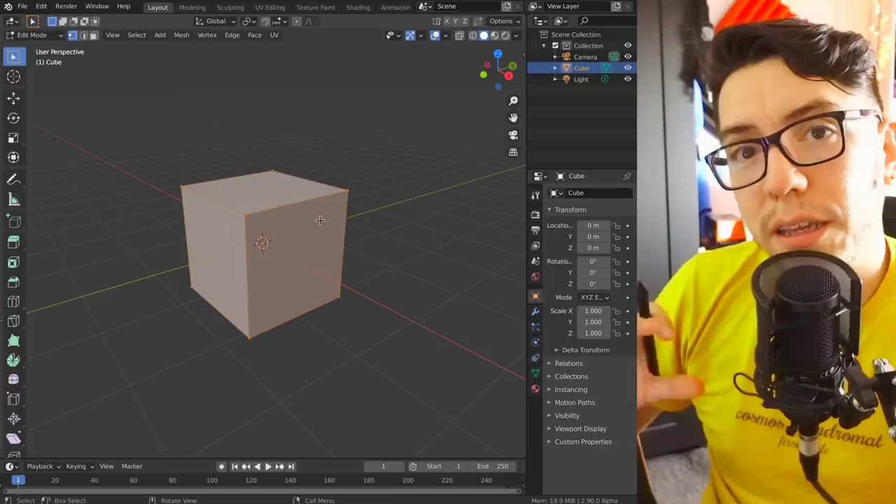
key("Tab")
Widen the properties area and add a Bevel modifier to the cube.
left_click(535, 312)
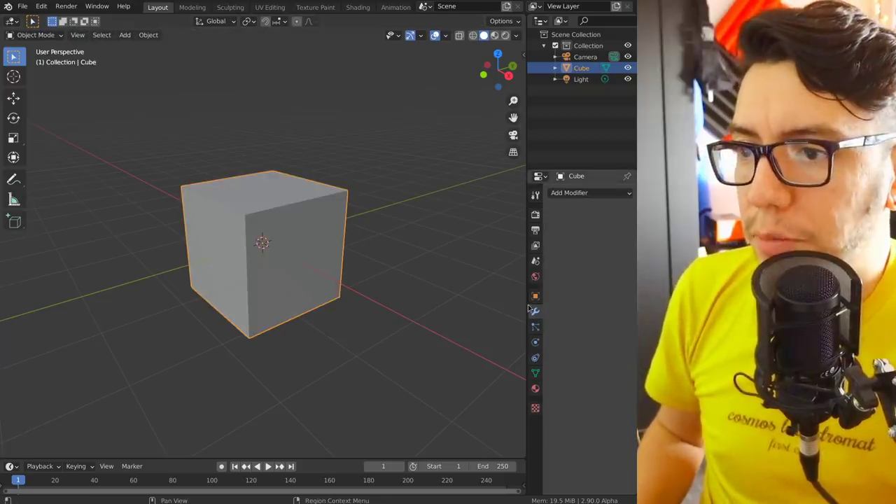
left_click_drag(527, 309, 431, 309)
left_click(485, 193)
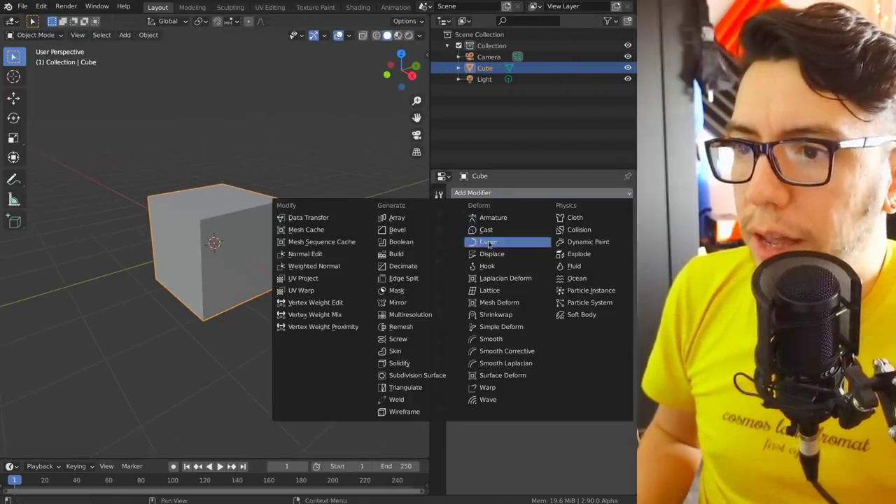
left_click(424, 230)
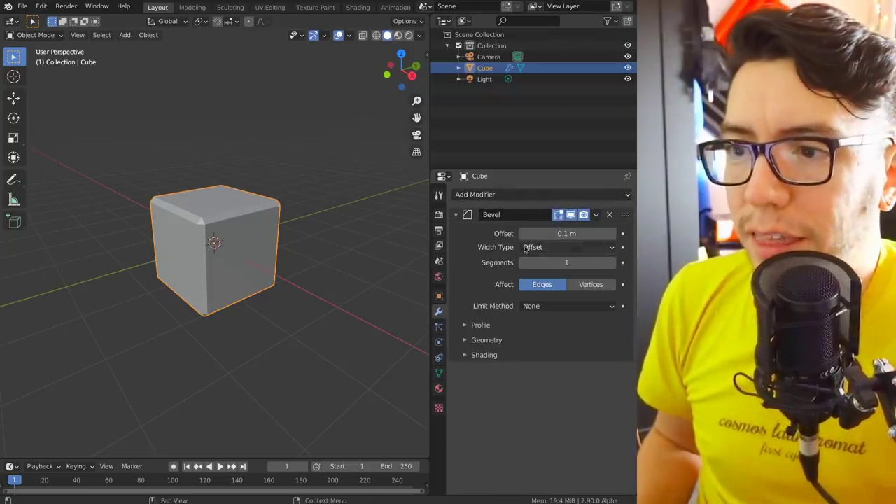
Set the bevel's width type to Absolute with an amount of 0.26 m.
left_click(549, 250)
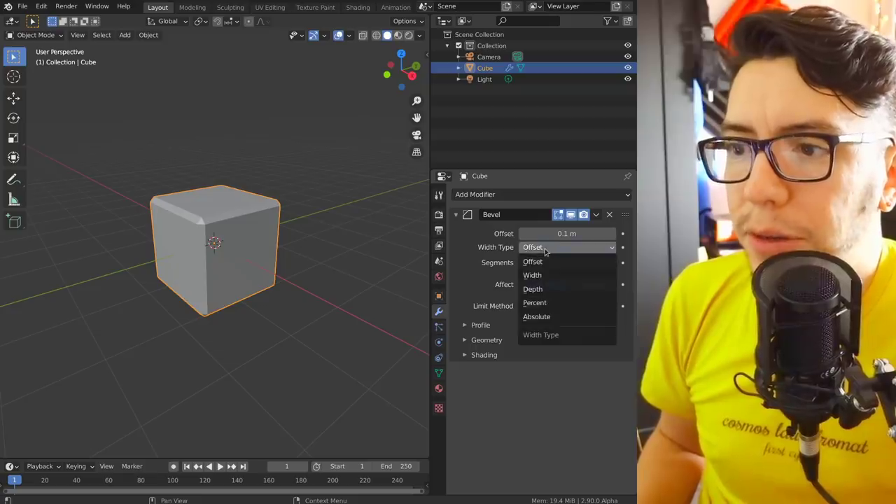
left_click(554, 318)
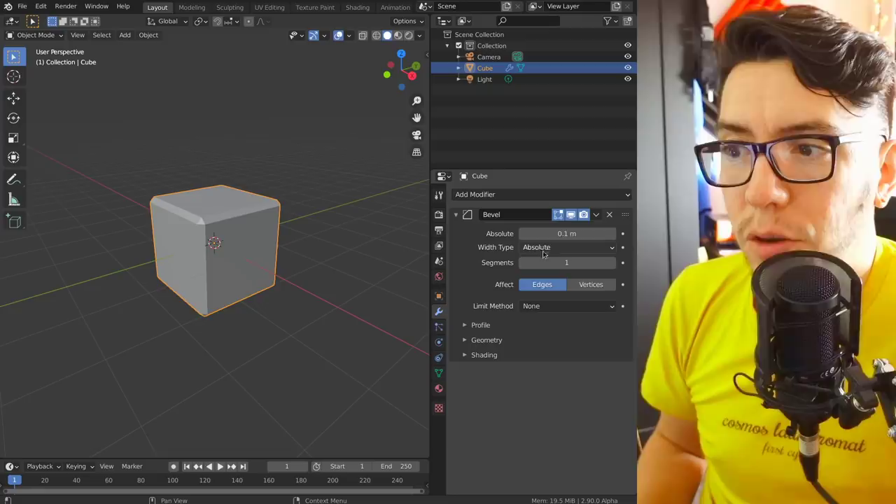
left_click_drag(568, 234, 587, 233)
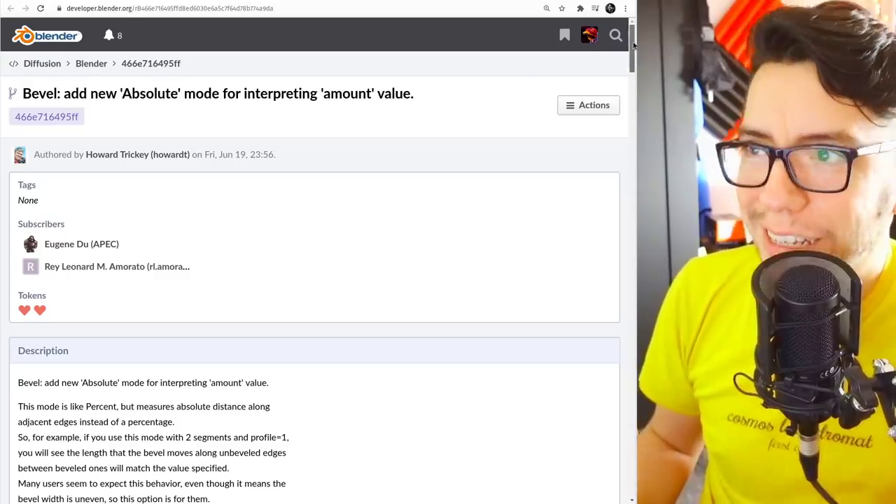
Switch to the browser and read the commit description of the bevel's new Absolute mode.
left_click_drag(633, 45, 614, 76)
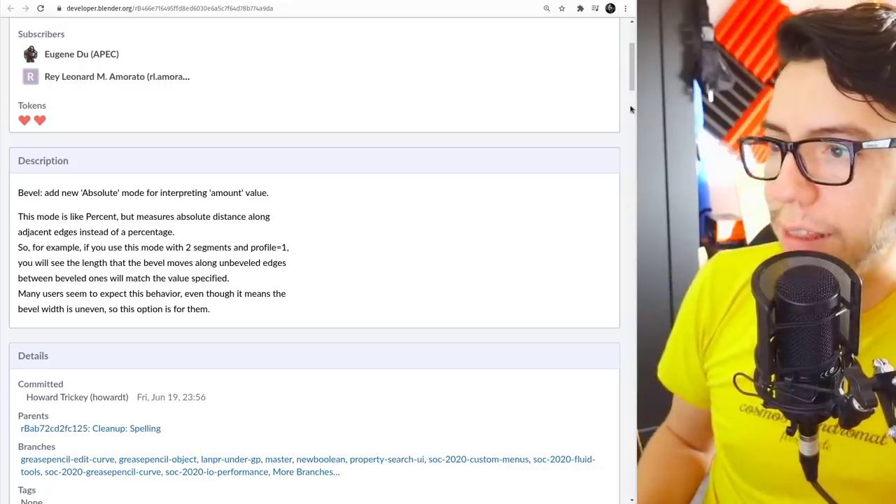
scroll(629, 84, "up", 2)
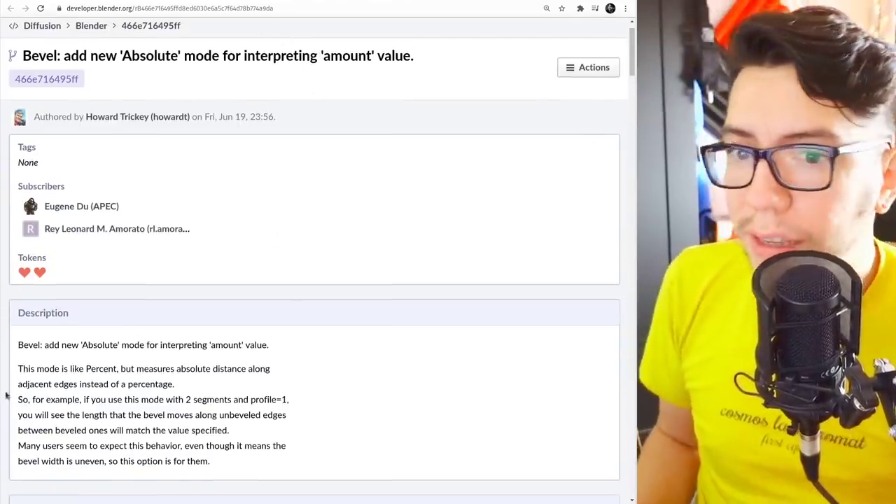
mouse_move(631, 49)
left_mouse_down()
mouse_move(632, 72)
mouse_move(628, 53)
left_mouse_up()
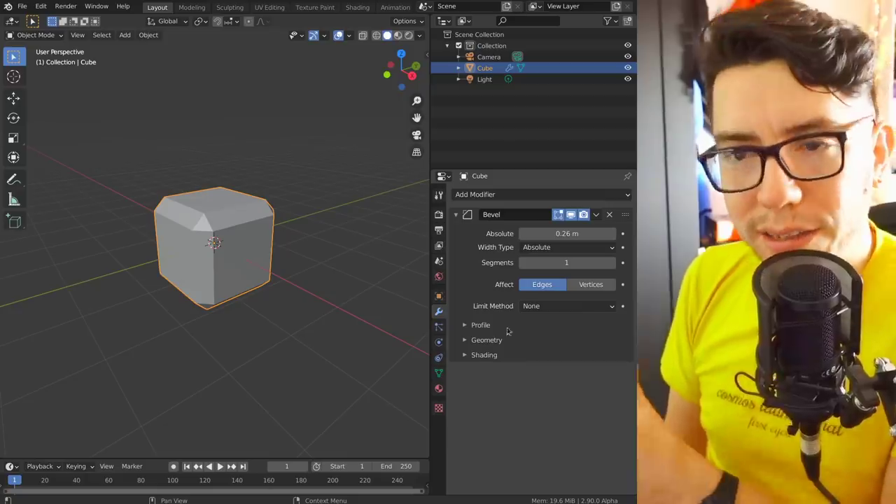
Back in Blender, set the bevel profile to Custom, pin the cube's properties and enlarge their area to reveal the profile graph.
left_click(483, 326)
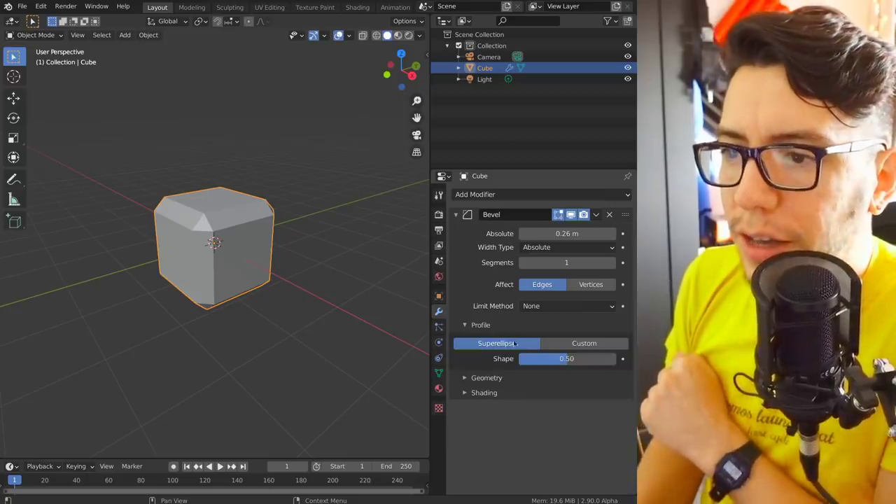
left_click(567, 346)
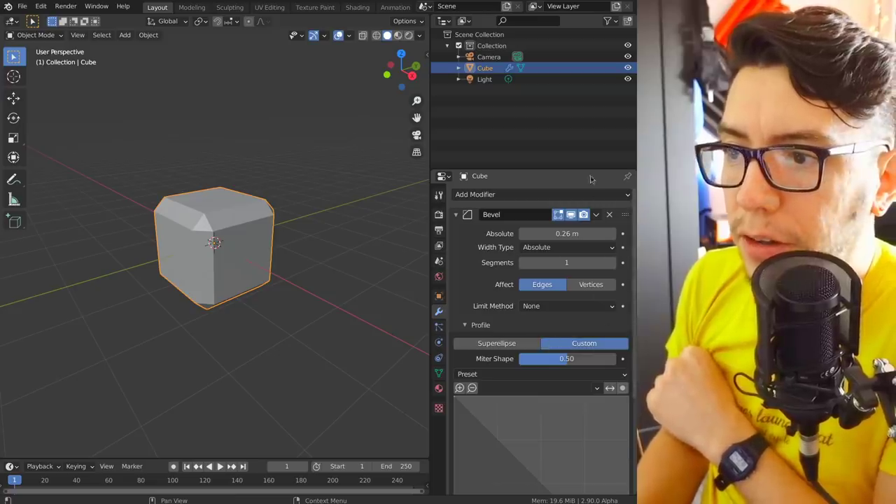
left_click(629, 177)
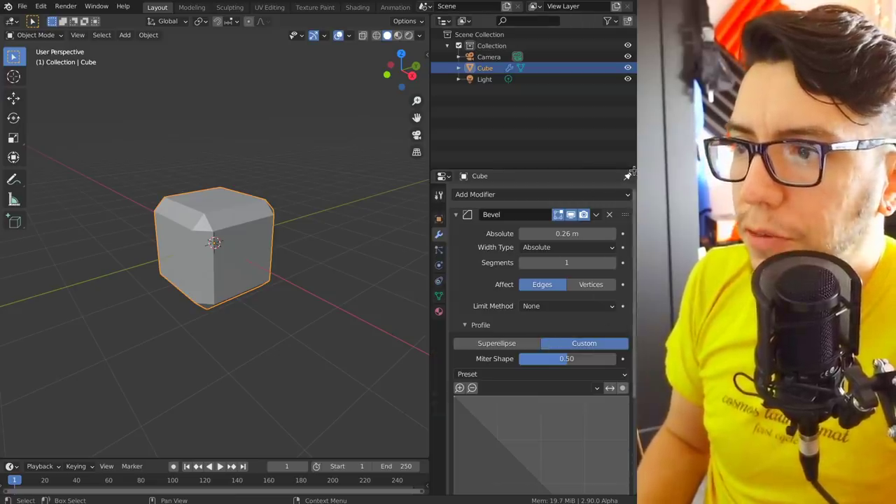
left_click_drag(634, 170, 595, 70)
Add a profile point at about X 0.47, Y 0.79 with aligned handles and raise its outer handle to about X 0.78, Y 0.93.
left_click_drag(498, 291, 508, 268)
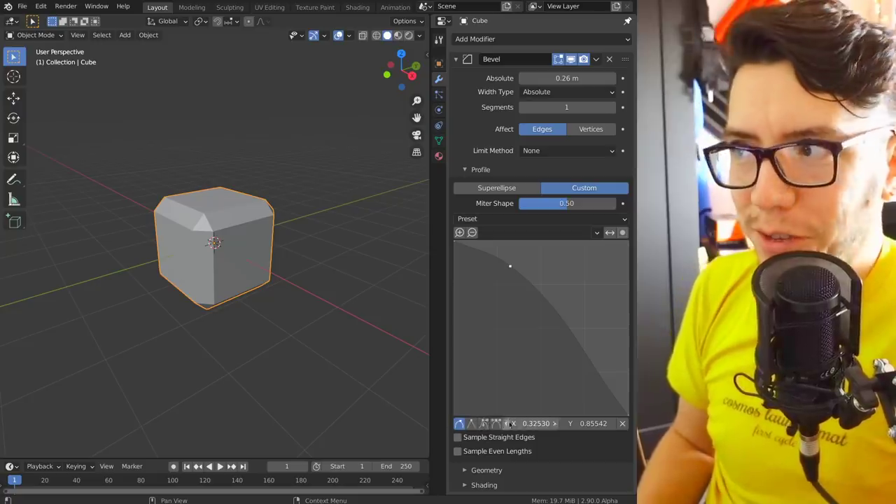
left_click_drag(513, 266, 535, 278)
left_click(496, 424)
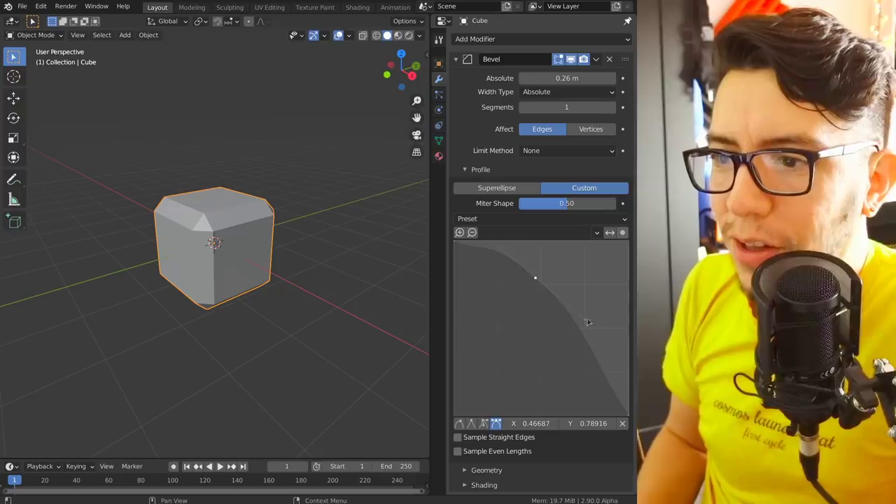
left_click_drag(588, 322, 589, 245)
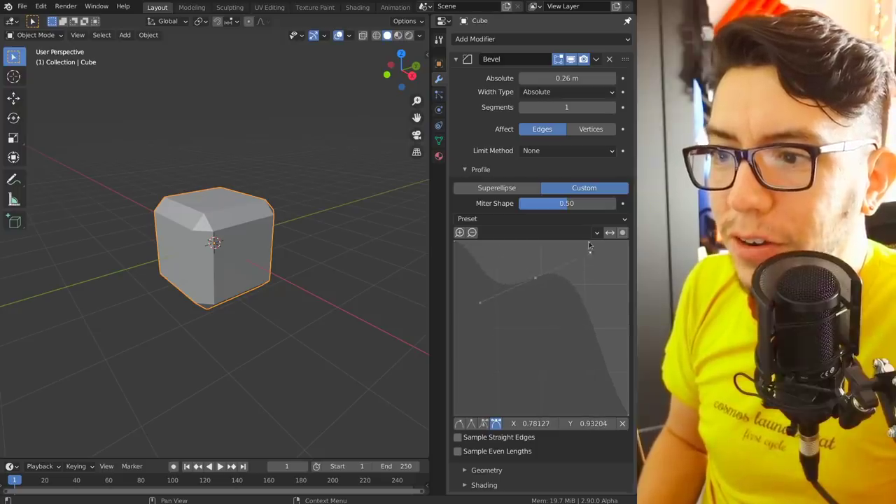
Add a free-handle profile point at about X 0.53, Y 0.35, pull its handle outward, and shift the upper point to about X 0.40, Y 0.81.
left_click_drag(594, 329, 546, 353)
left_click(484, 424)
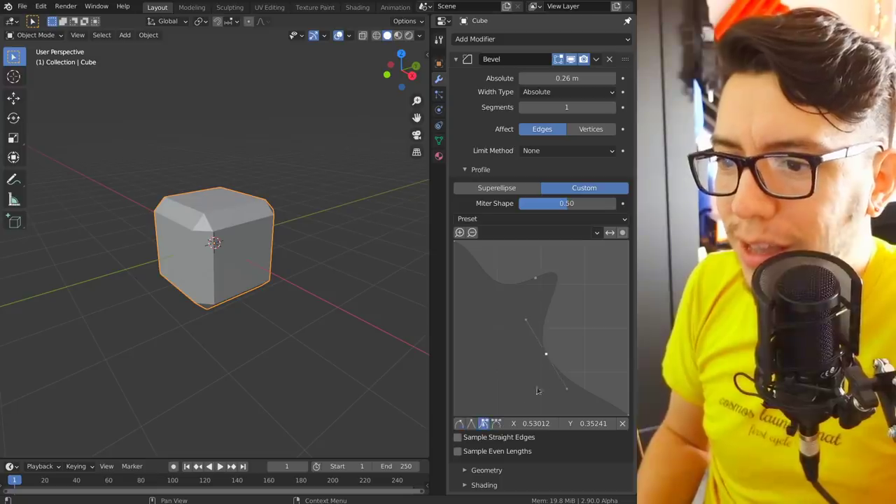
left_click_drag(566, 390, 615, 319)
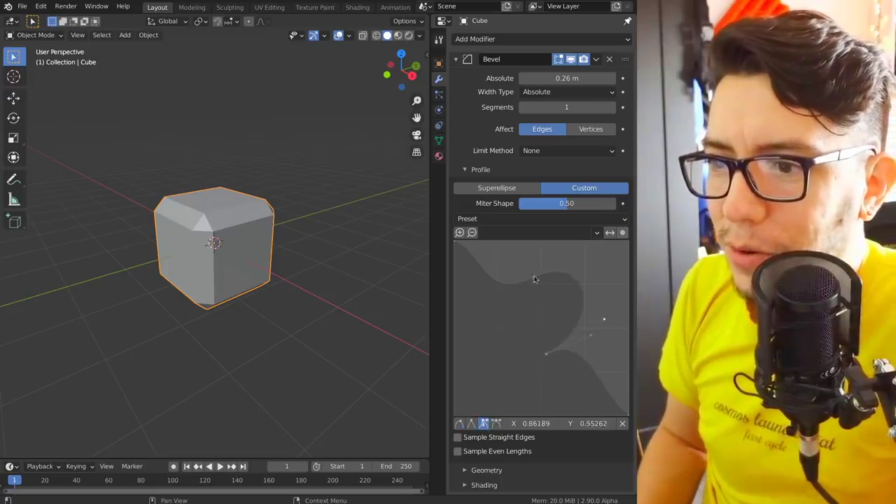
left_click_drag(535, 280, 524, 274)
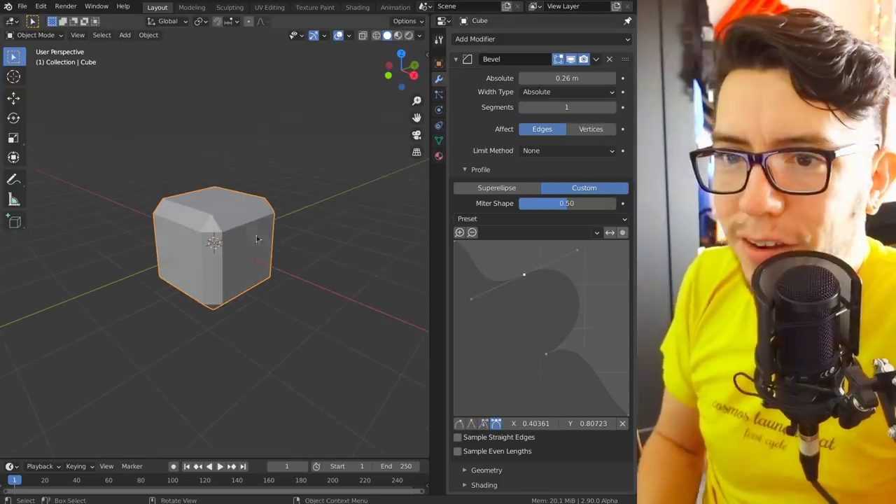
Raise the bevel's segment count to 14.
left_click(612, 108)
left_click(611, 108)
left_click(611, 108)
left_click(612, 108)
left_click(611, 108)
left_click(612, 108)
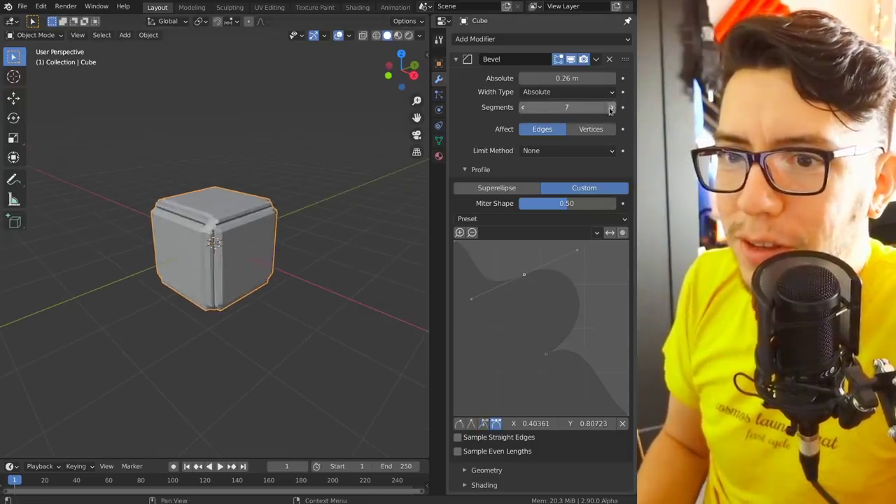
left_click(611, 108)
left_click(611, 108)
scroll(611, 109, "up", 4, "ctrl")
Move the upper profile point to about X 0.27, Y 0.92 and flatten its handles while watching the cube's bevelled corner.
scroll(362, 166, "up", 5)
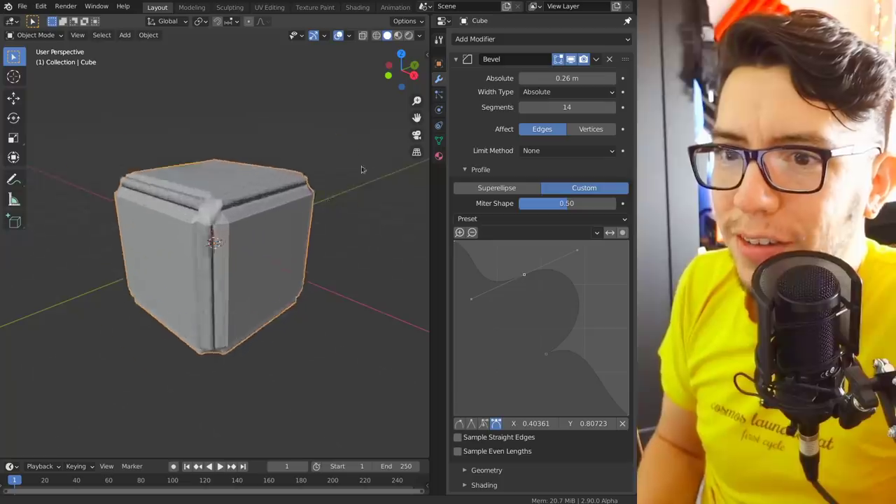
middle_click_drag(283, 247, 283, 267, "shift")
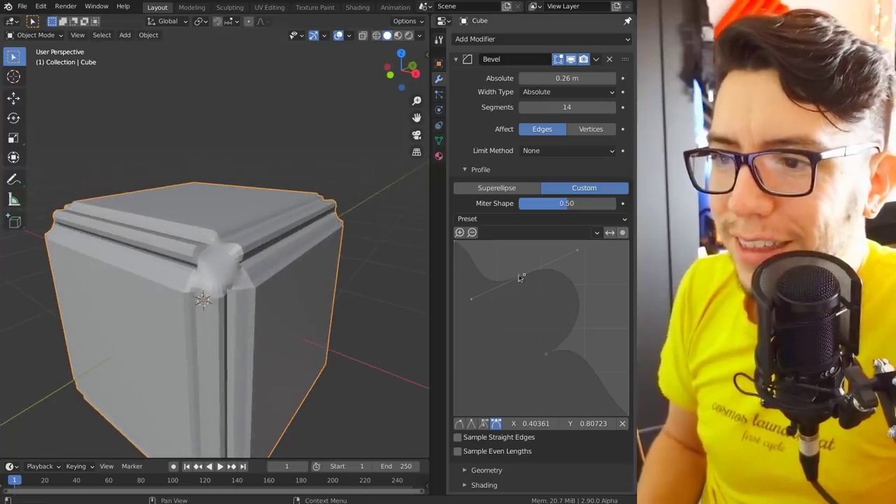
left_click_drag(524, 275, 518, 264)
left_click_drag(462, 285, 466, 264)
left_click_drag(564, 254, 502, 256)
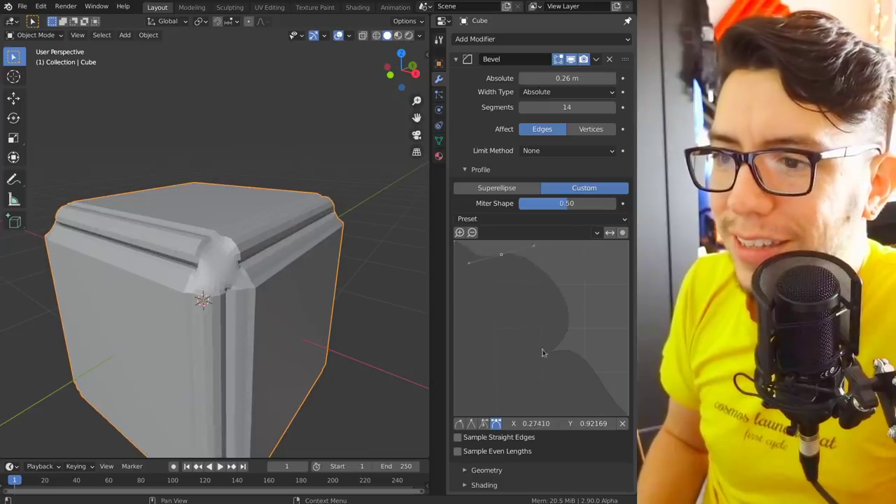
Move the lower profile point down towards the graph's origin and pull its free handle outward to deepen the bevel groove.
left_click_drag(544, 353, 481, 403)
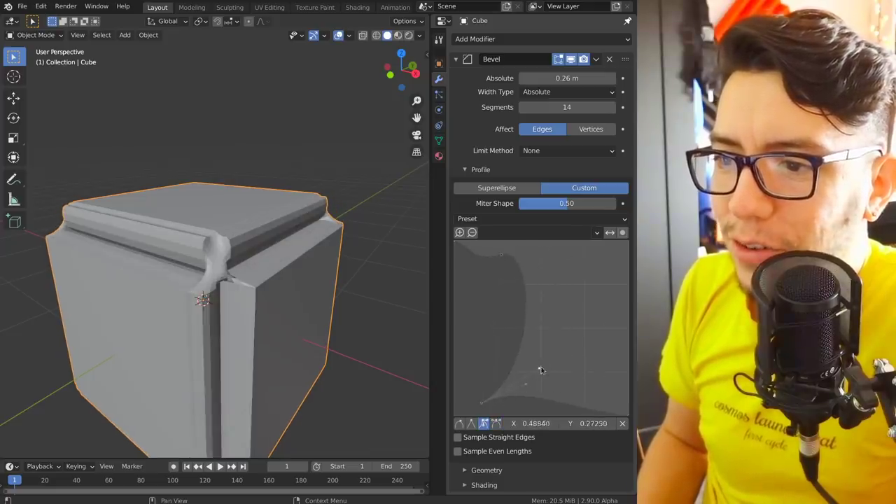
left_click_drag(540, 370, 614, 331)
mouse_move(315, 238)
middle_mouse_down()
mouse_move(329, 248)
mouse_move(333, 231)
mouse_move(321, 242)
middle_mouse_up()
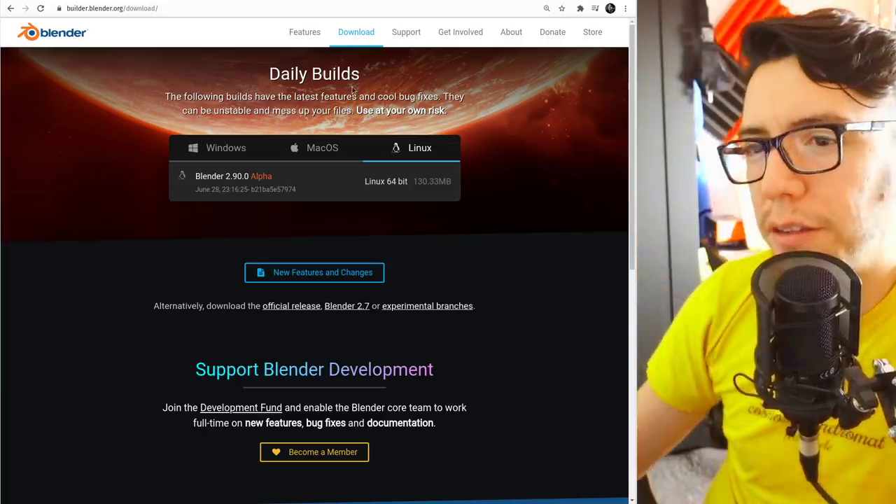
Switch to Blender's Daily Builds page in the browser and view the MacOS and Linux downloads.
left_click(343, 148)
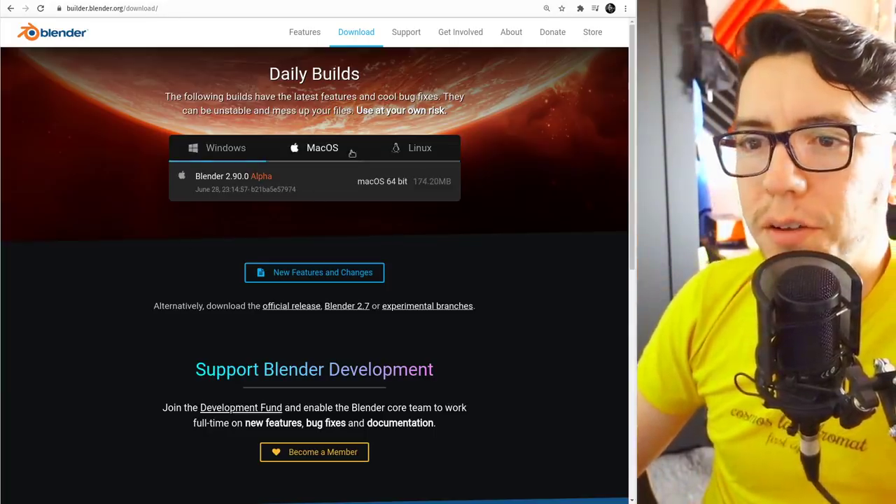
left_click(423, 148)
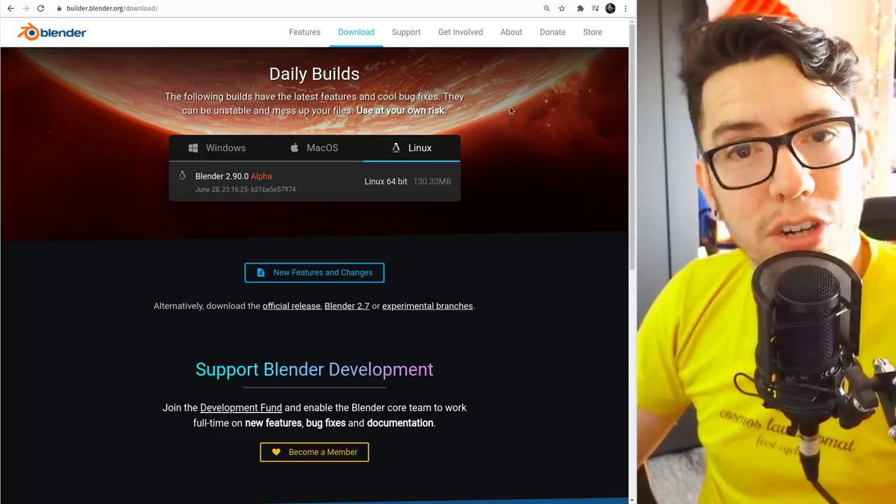